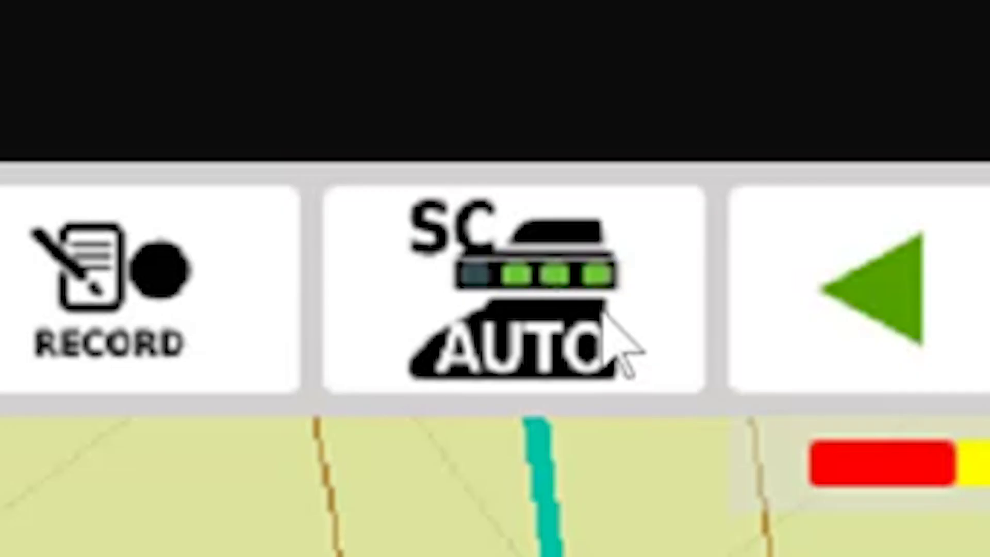
# Switch section control from SC AUTO to SC MAN
pyautogui.click(621, 353)
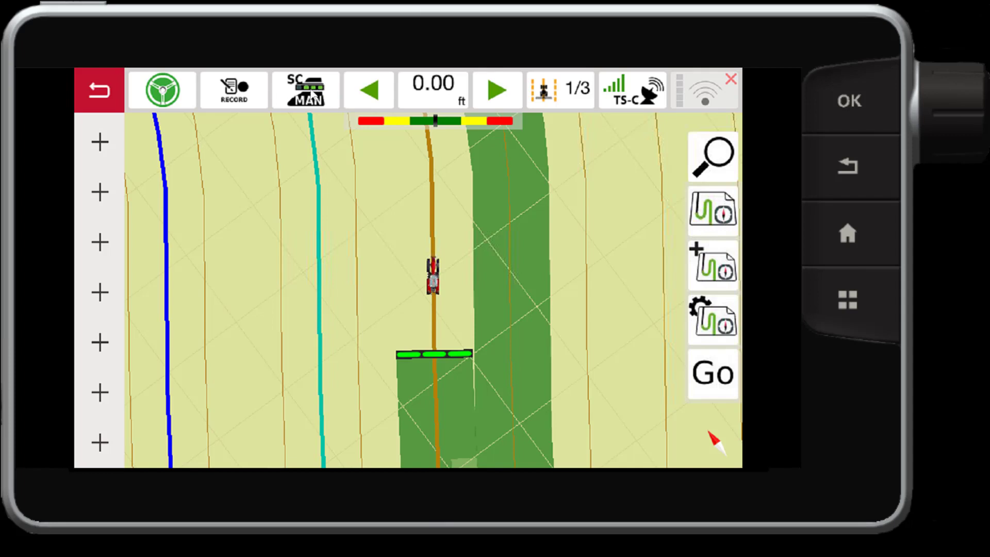
# Return section control to Auto and bring up Overlap Settings (in-field 0%, boundary 50%)
pyautogui.click(312, 92)
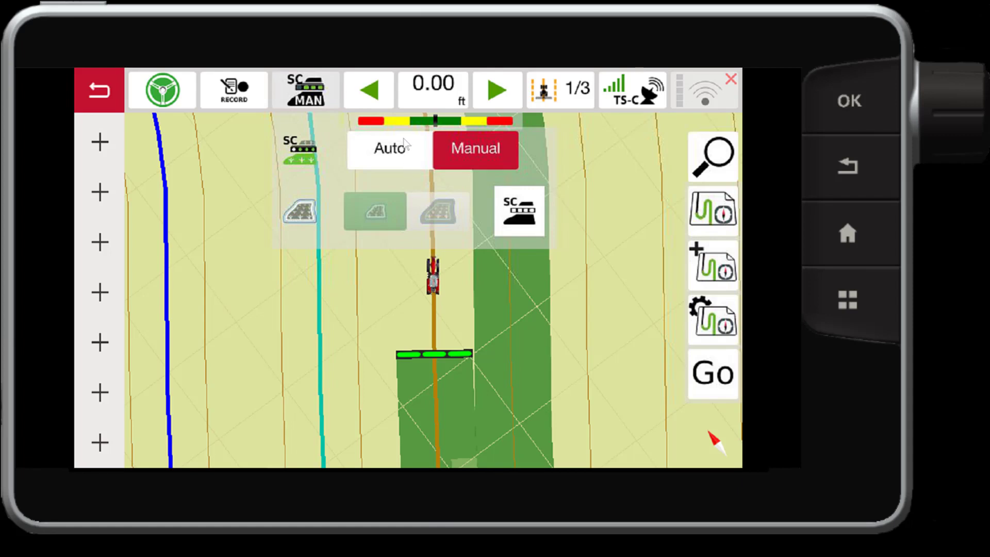
pyautogui.click(400, 154)
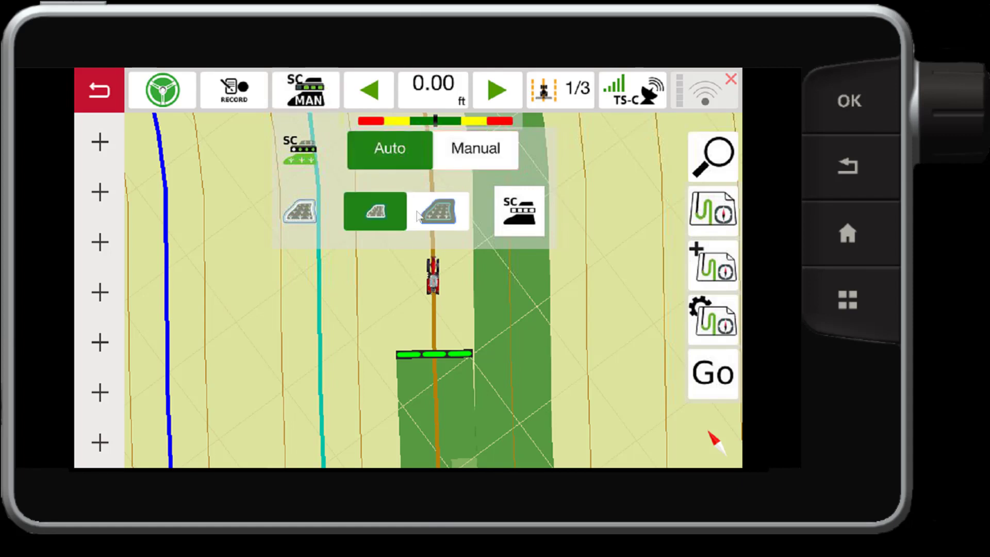
pyautogui.click(384, 211)
pyautogui.click(522, 210)
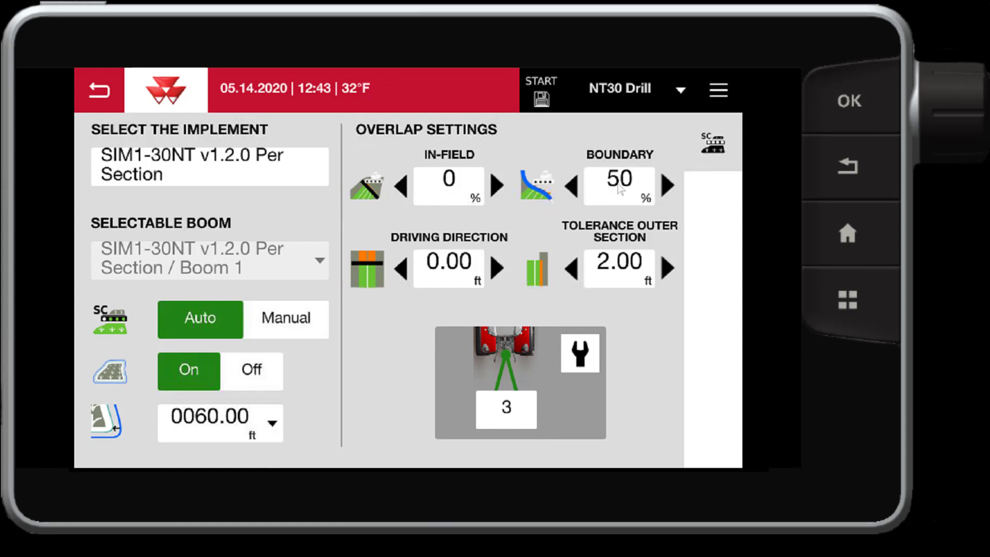
# Leave Overlap Settings for the field run screen with section control on Auto
pyautogui.click(96, 89)
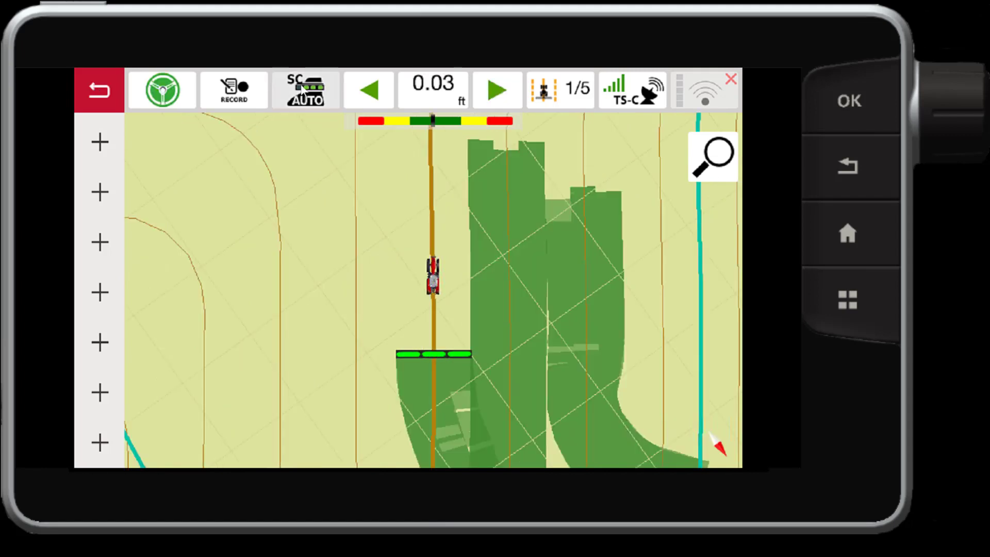
# Reopen Overlap Settings from the SC AUTO section control panel
pyautogui.click(303, 90)
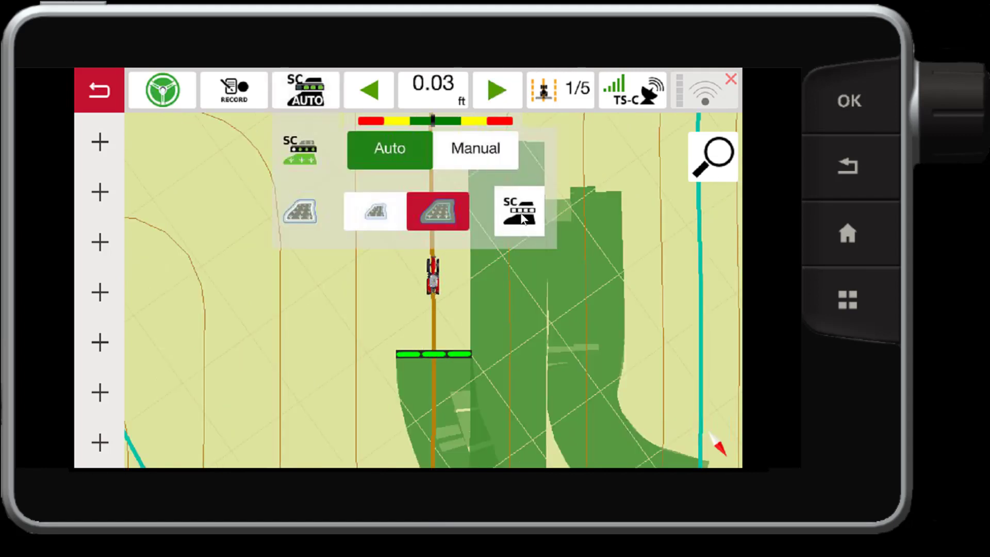
pyautogui.click(524, 216)
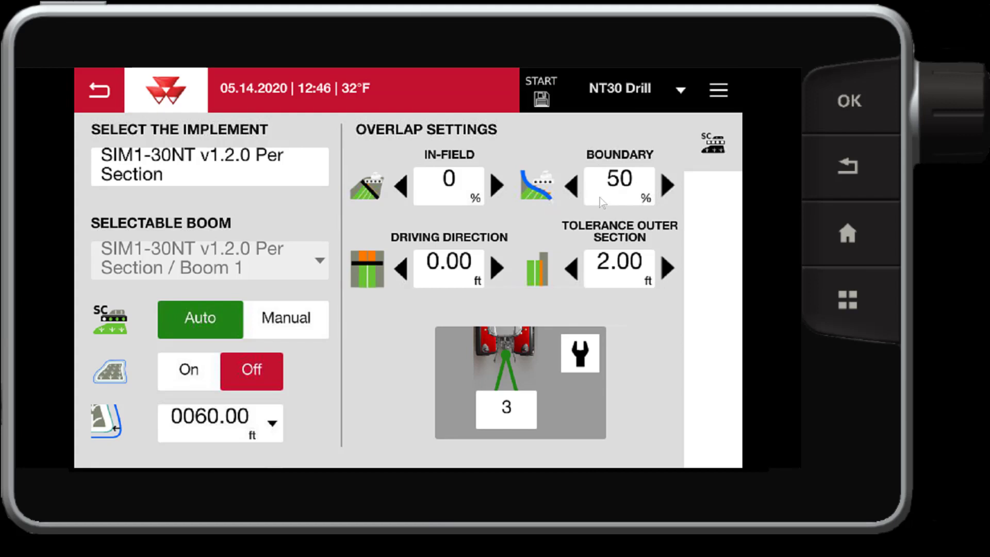
# Enter 50% for in-field overlap and go back to the guidance map
pyautogui.click(447, 187)
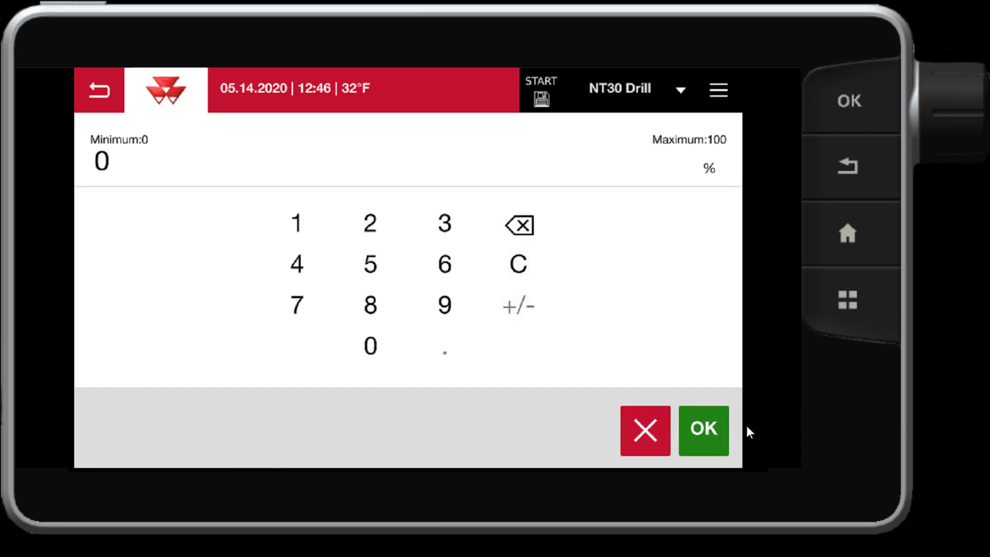
pyautogui.click(696, 428)
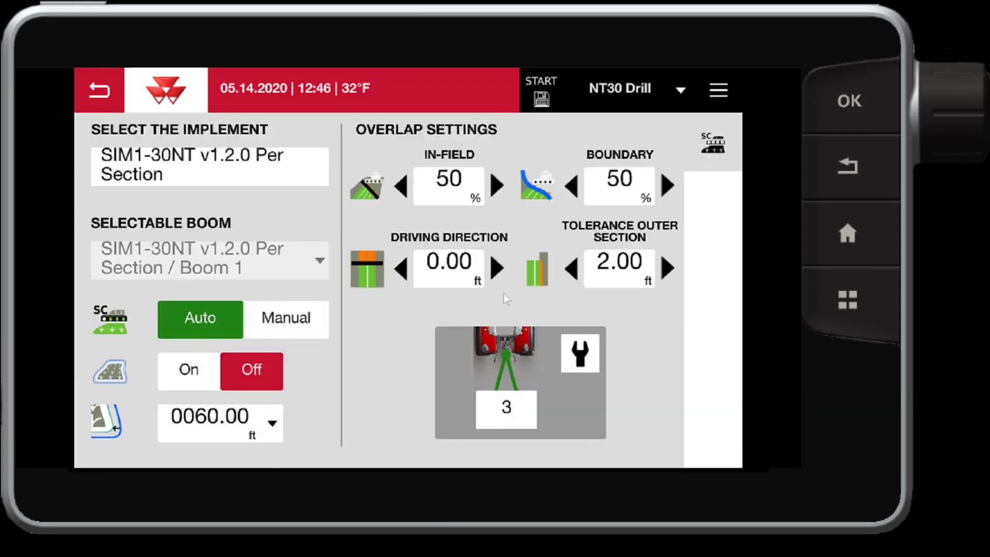
pyautogui.click(94, 92)
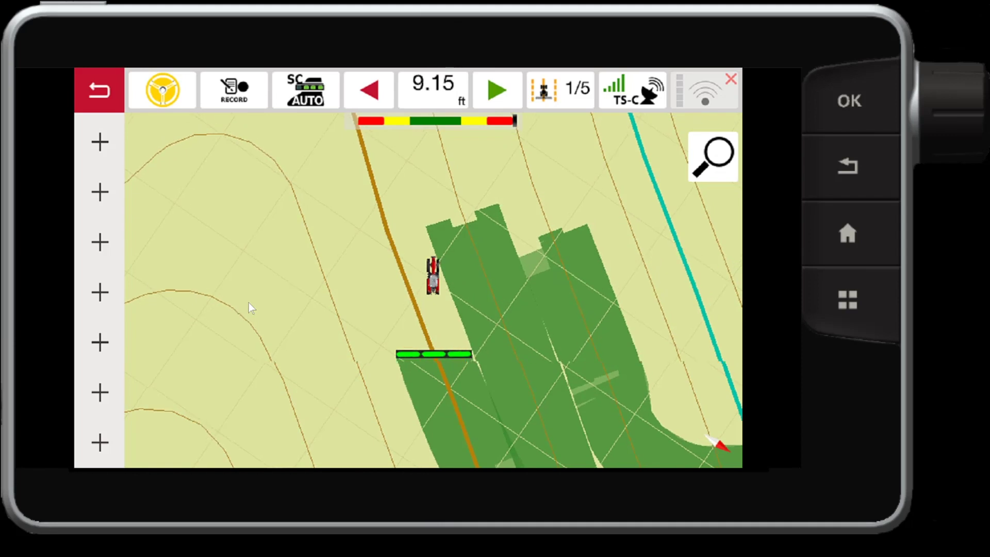
# Open implement and overlap settings from the boom bar, showing both overlaps at 50%
pyautogui.click(459, 356)
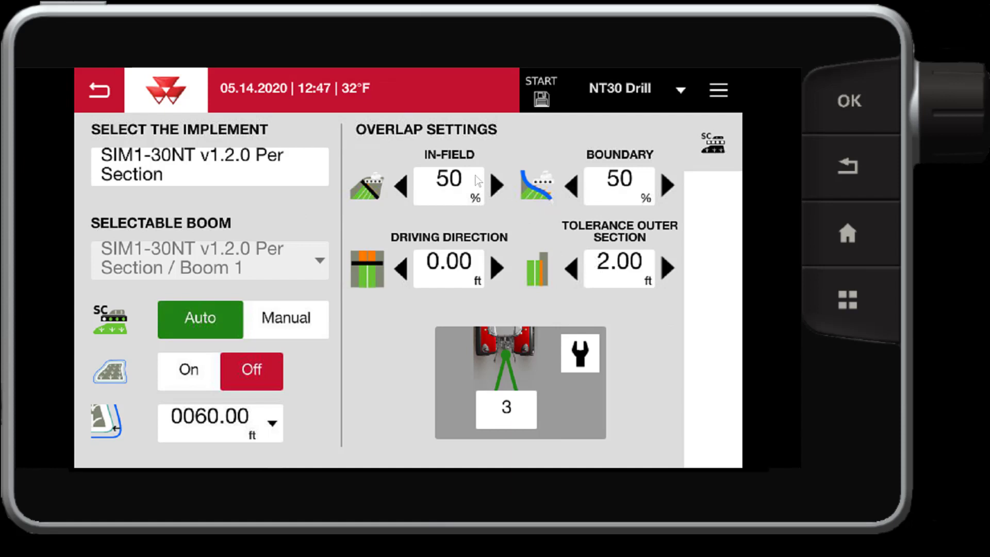
# Change both In-Field and Boundary overlap from 50% to 0%
pyautogui.click(457, 188)
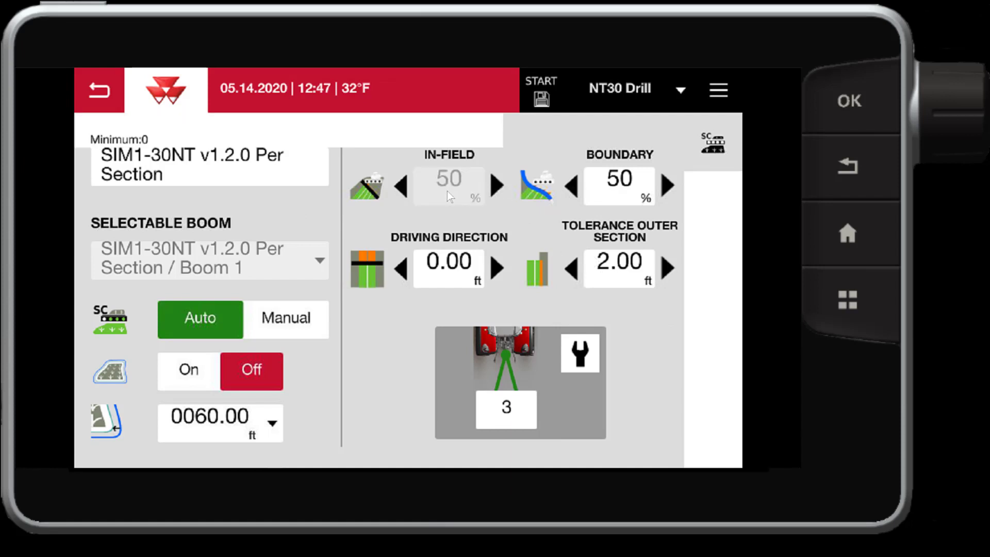
pyautogui.click(370, 344)
pyautogui.click(704, 428)
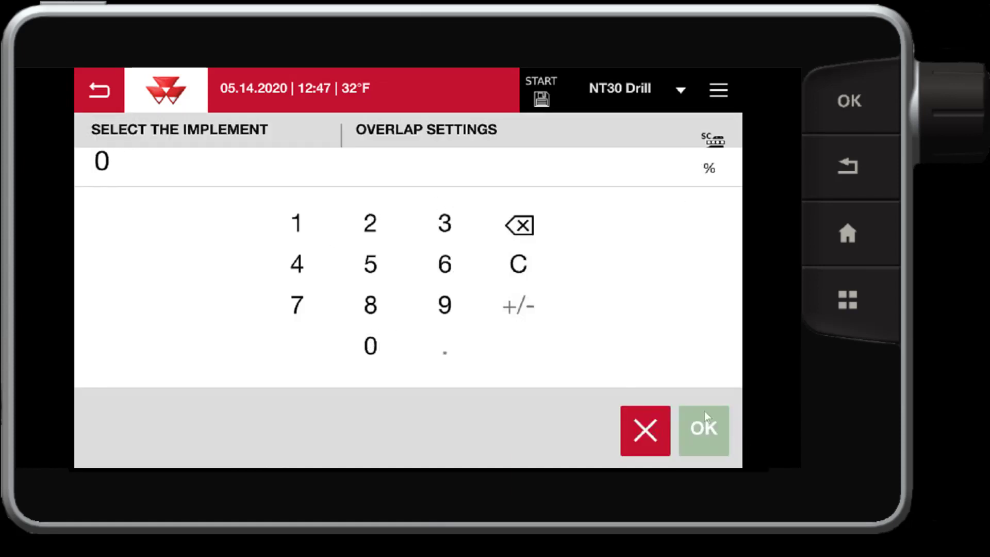
pyautogui.click(624, 181)
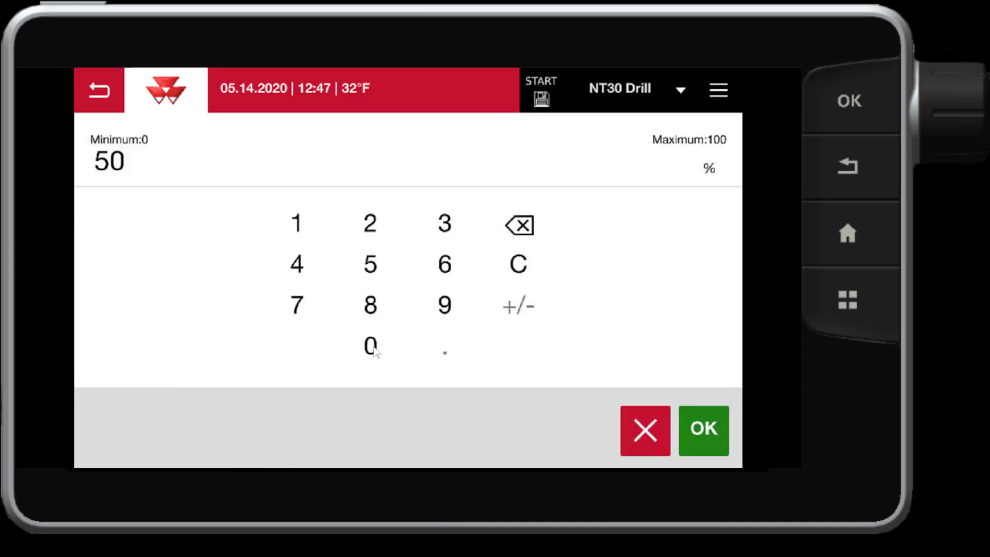
pyautogui.click(371, 346)
pyautogui.click(704, 427)
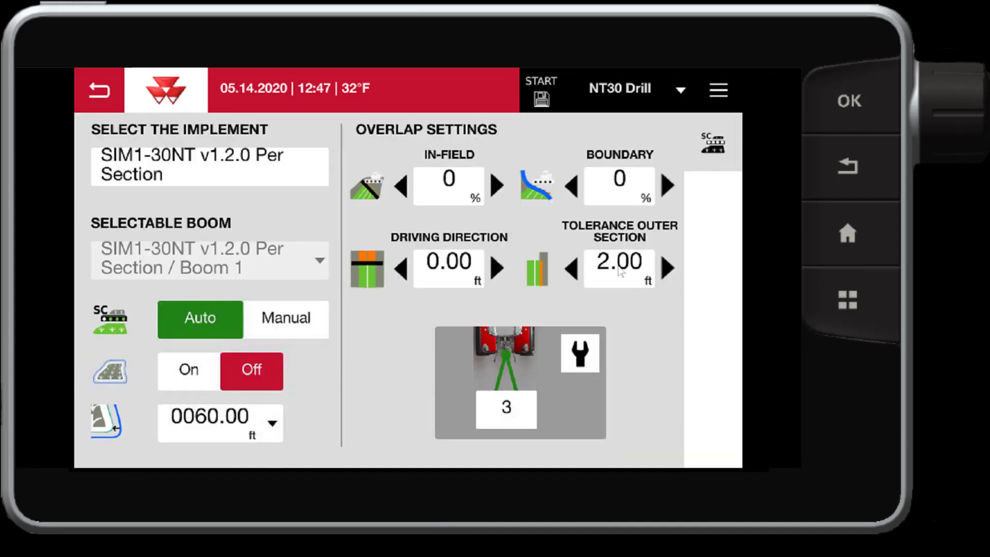
pyautogui.click(623, 269)
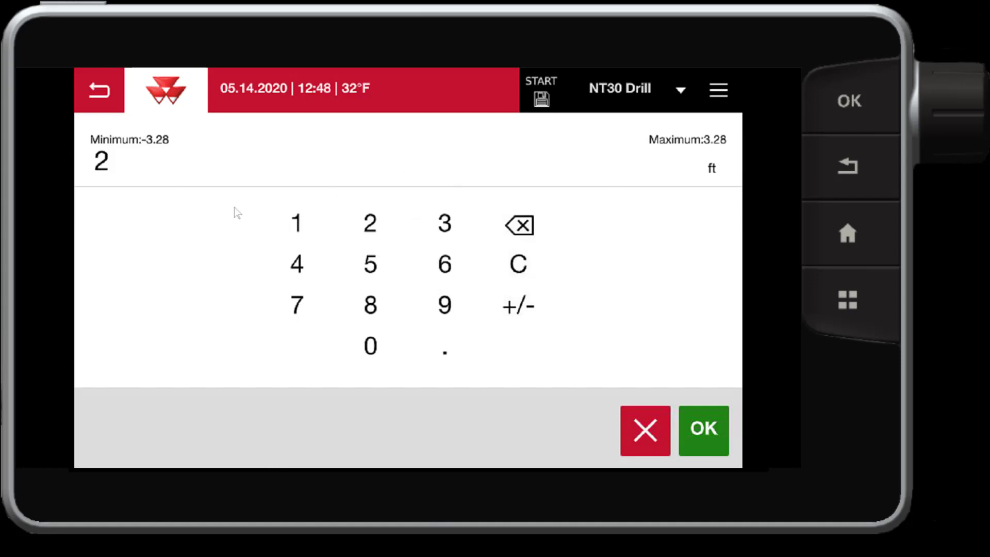
# Make the outer section tolerance -2.00 ft
pyautogui.click(526, 308)
pyautogui.click(682, 412)
pyautogui.press('Escape')
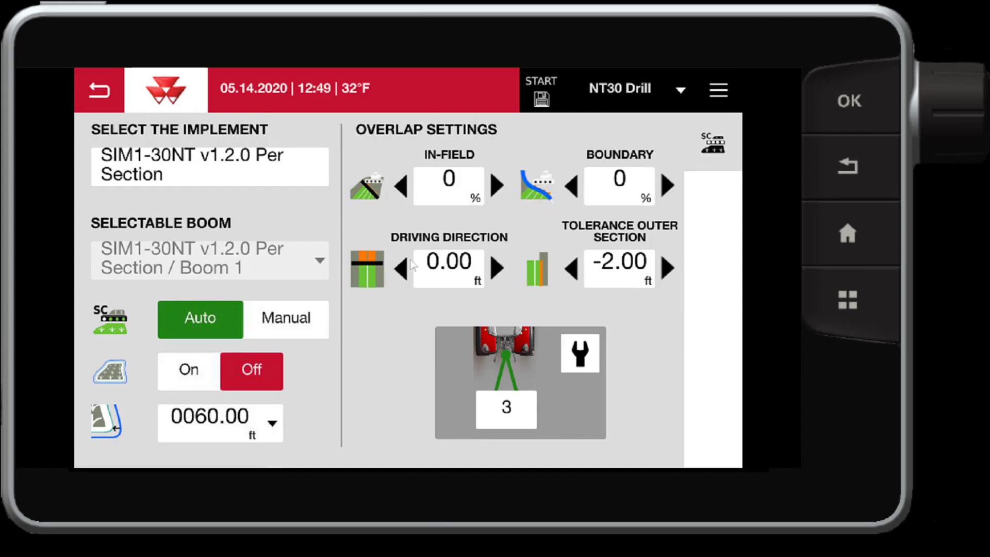
pyautogui.click(442, 273)
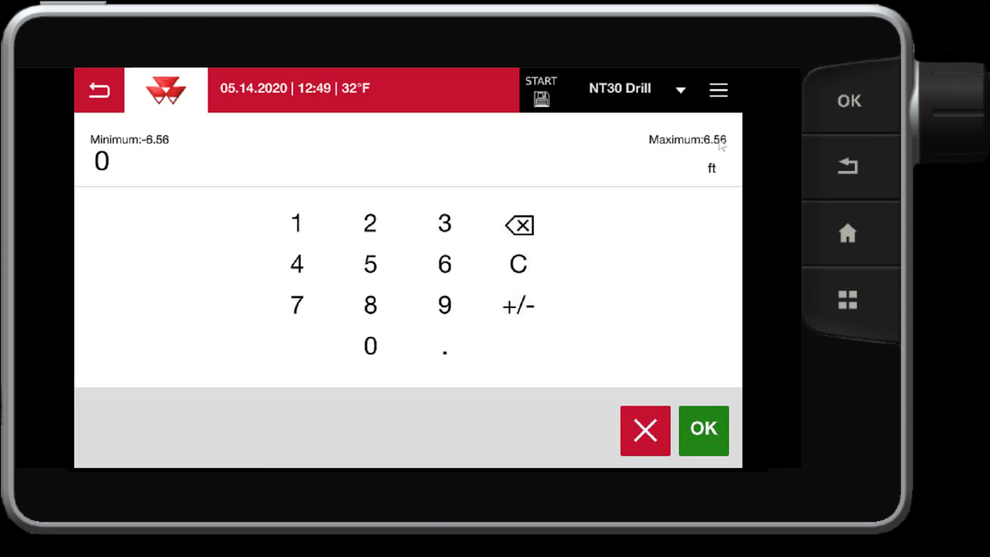
# Enter 6.00 ft for the driving direction overlap and exit the settings
pyautogui.click(445, 273)
pyautogui.click(696, 432)
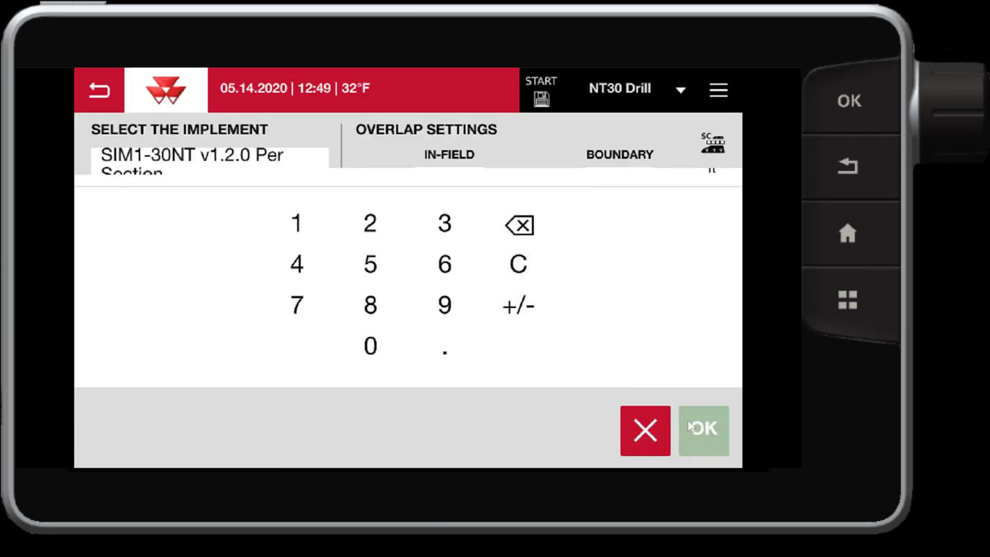
pyautogui.click(96, 92)
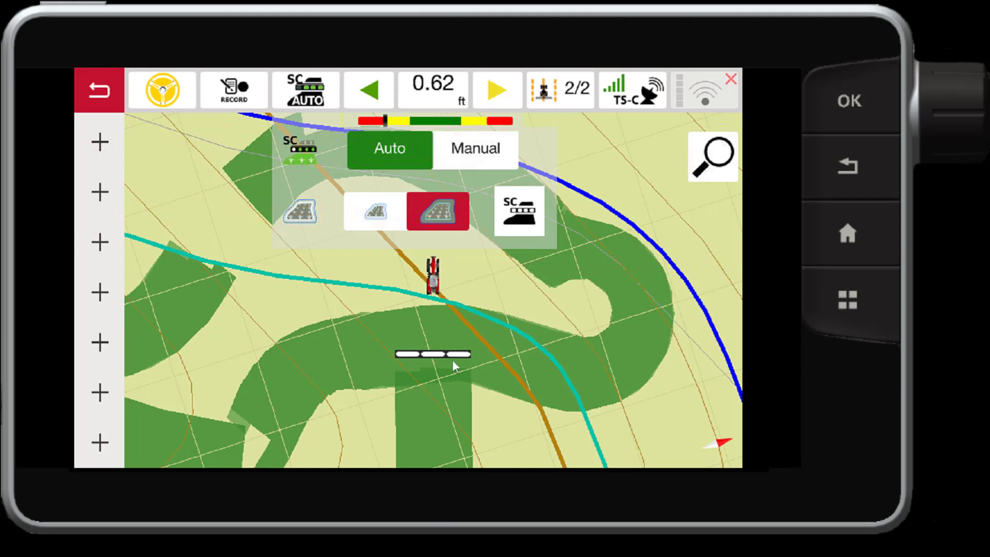
# Reopen Overlap Settings to verify 0%, 0%, 6.00 ft and -2.00 ft
pyautogui.click(518, 212)
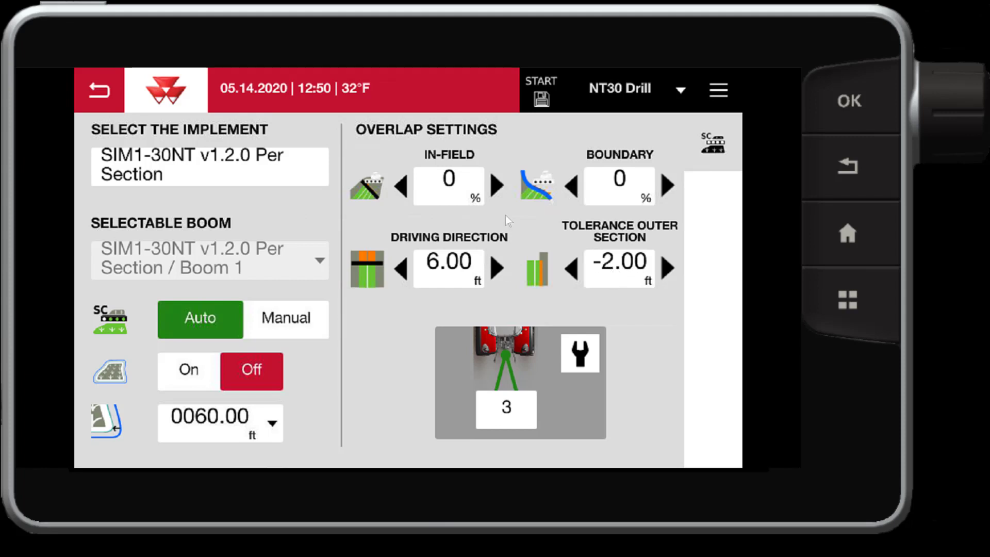
# Cancel the In-Field overlap entry unchanged and open Section 1 timing settings (3.50 s, 1.75 s delays)
pyautogui.click(440, 180)
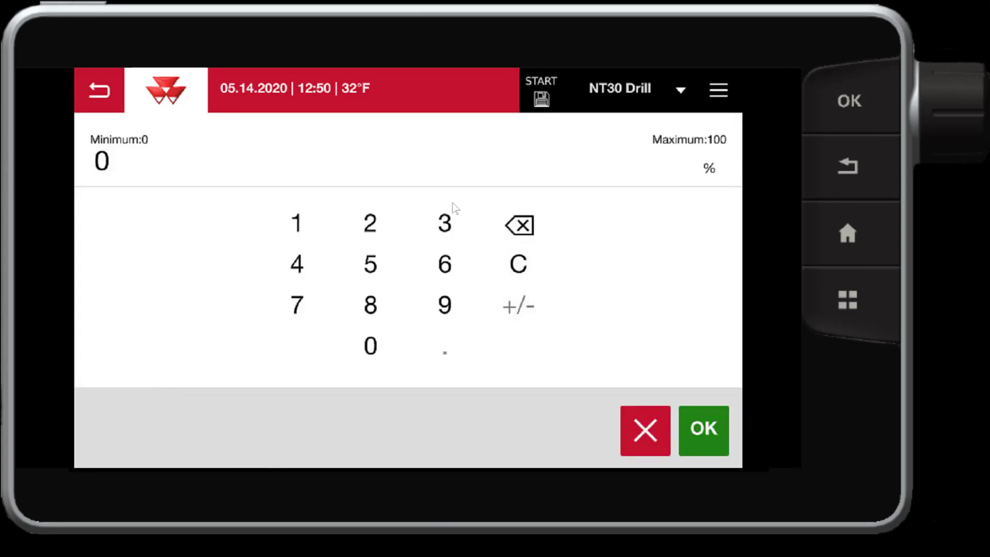
pyautogui.click(647, 430)
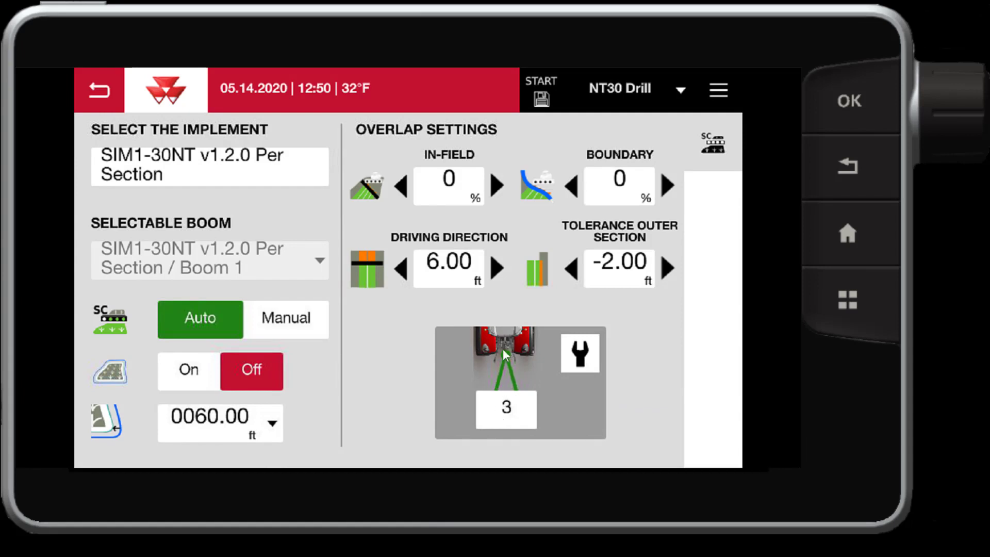
pyautogui.click(563, 355)
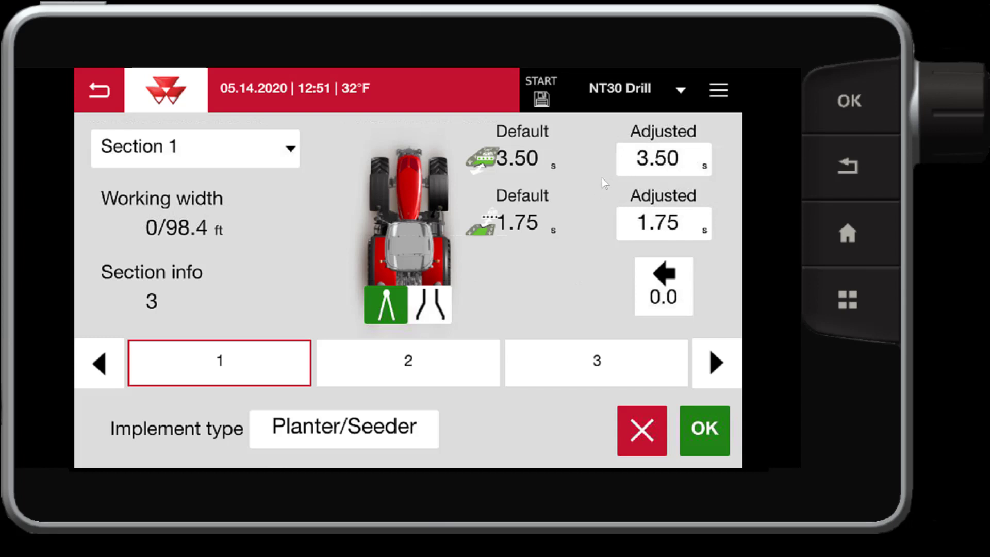
# Return to Overlap Settings and bring up the ISOBUS drill screen showing 100.0 and 350.0 lb/A tank rates
pyautogui.click(104, 90)
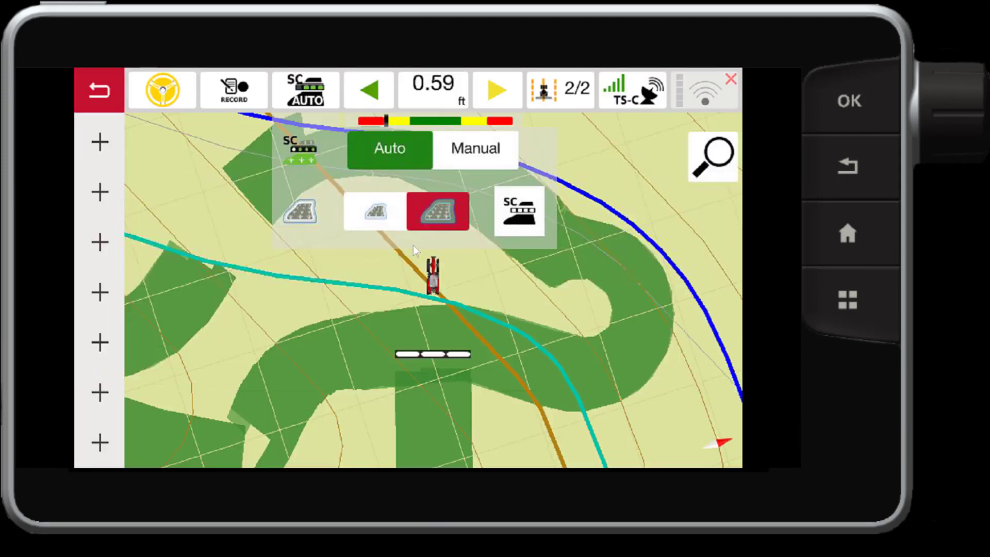
pyautogui.moveTo(639, 330); pyautogui.dragTo(194, 316)
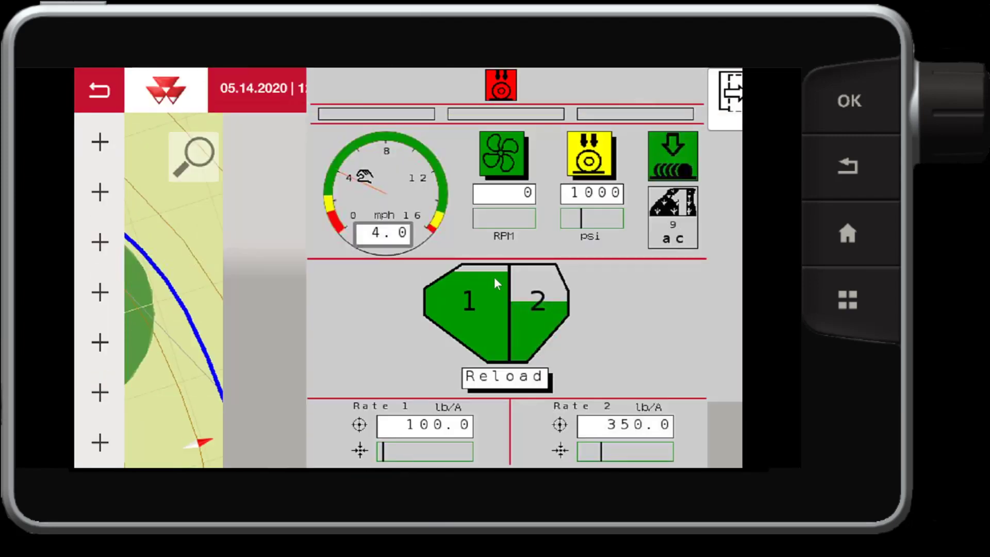
pyautogui.moveTo(494, 277); pyautogui.dragTo(217, 278)
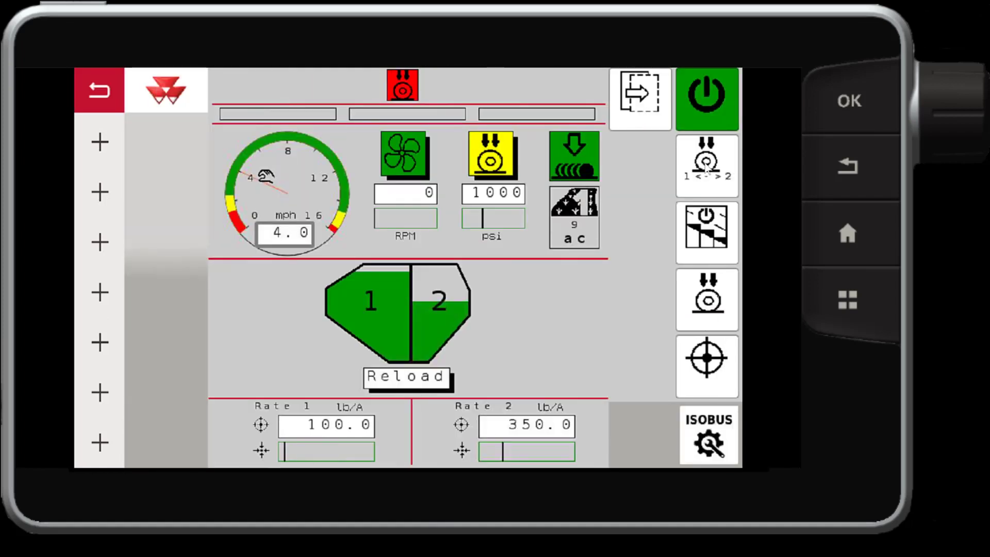
# Check the drill's section control on/off delays in SC Setup, then return to the guidance map
pyautogui.click(643, 100)
pyautogui.click(706, 293)
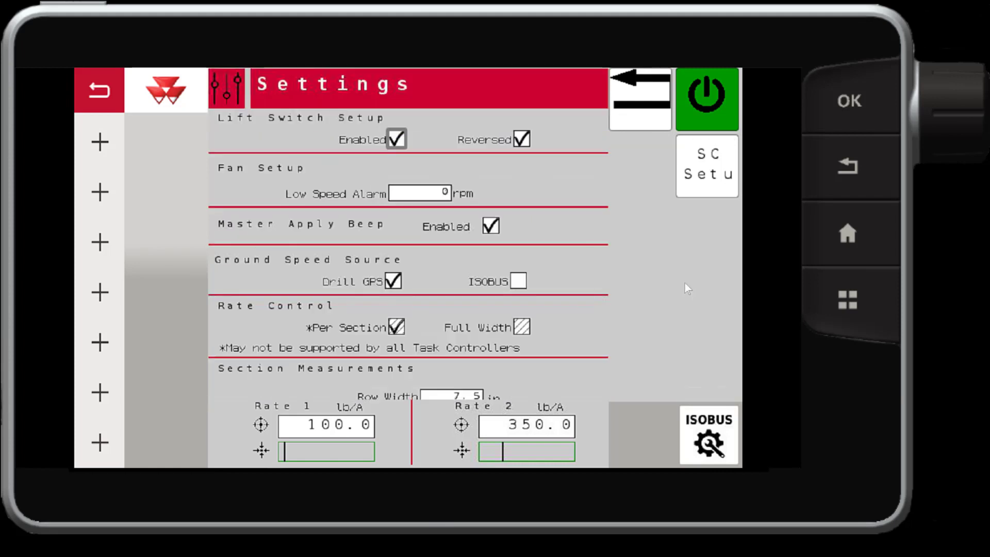
pyautogui.click(691, 175)
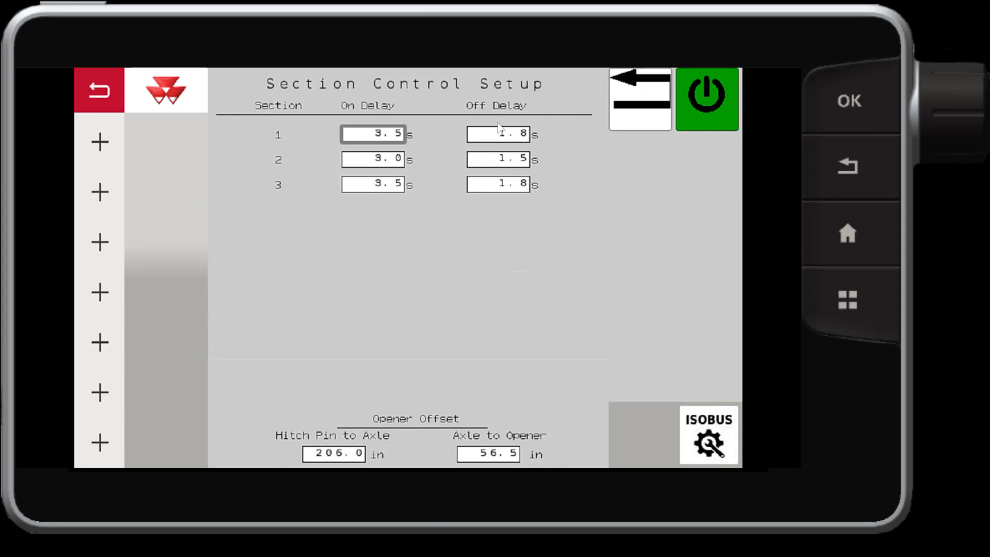
pyautogui.click(107, 88)
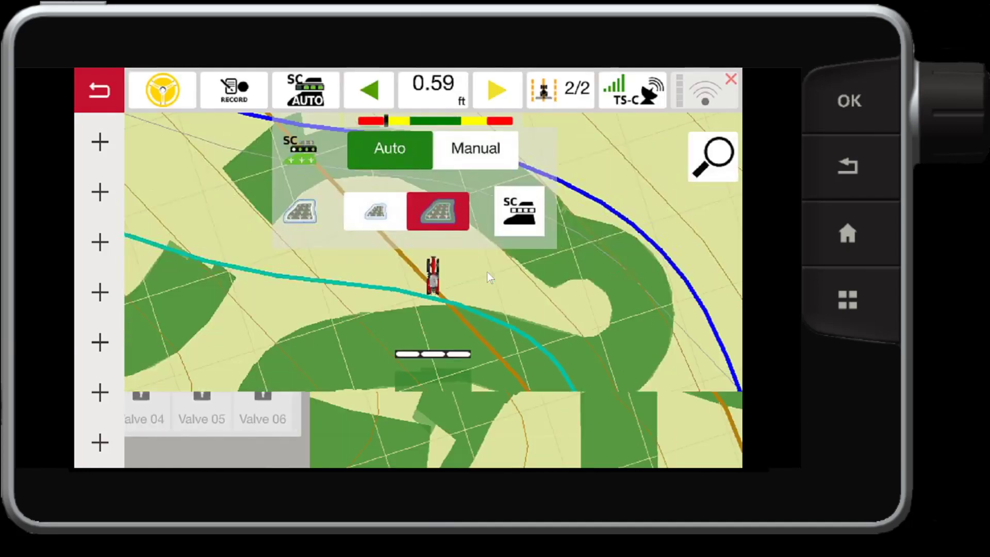
# Reopen Overlap Settings to verify 0% overlaps, 6.00 ft driving direction and -2.00 ft tolerance
pyautogui.click(509, 227)
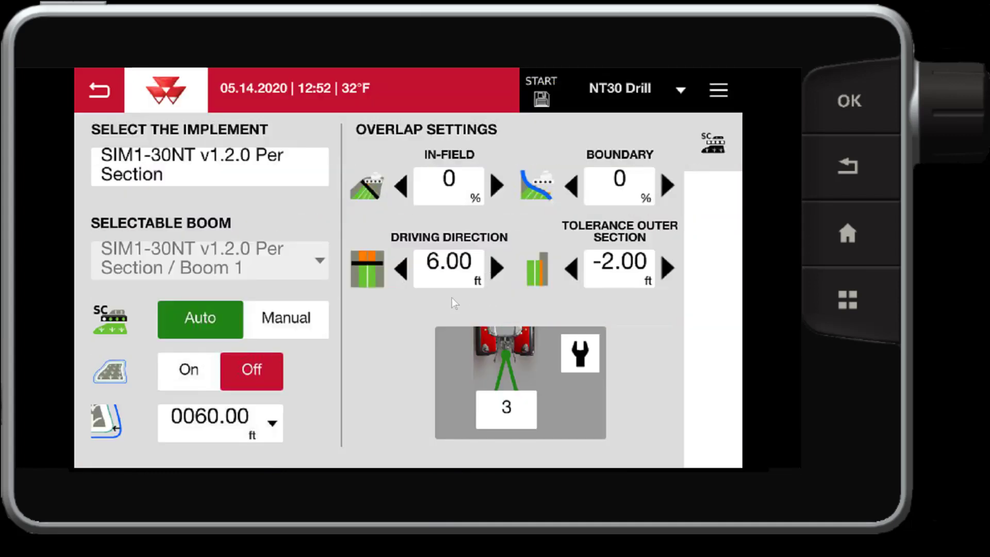